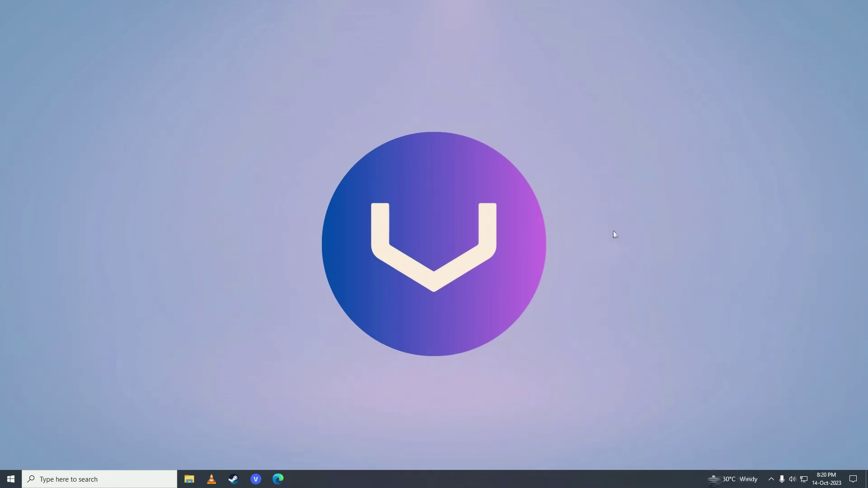
- Search the web for "bluestacks" and download the BlueStacks installer from the official bluestacks.com site
click(277, 480)
text(bluestacks)
key(Return)
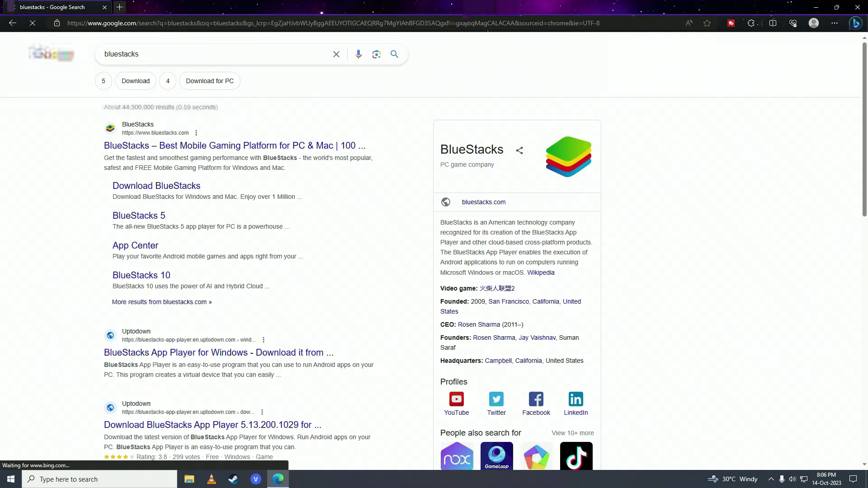
click(159, 145)
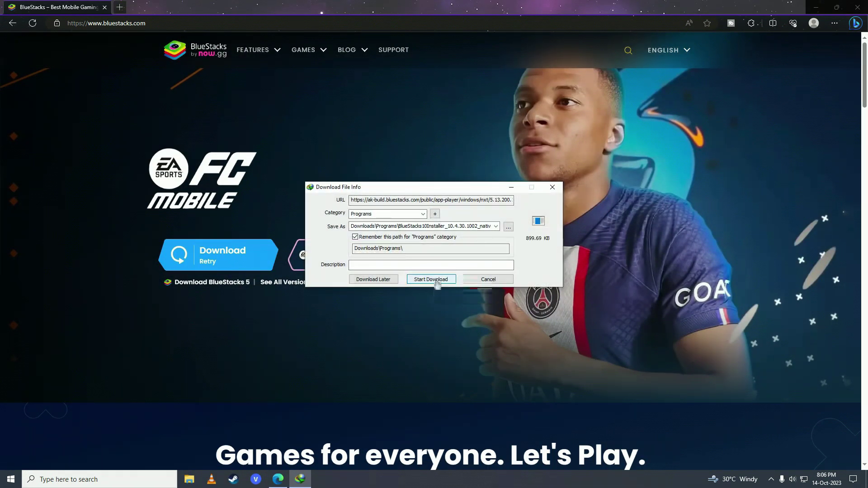
click(431, 280)
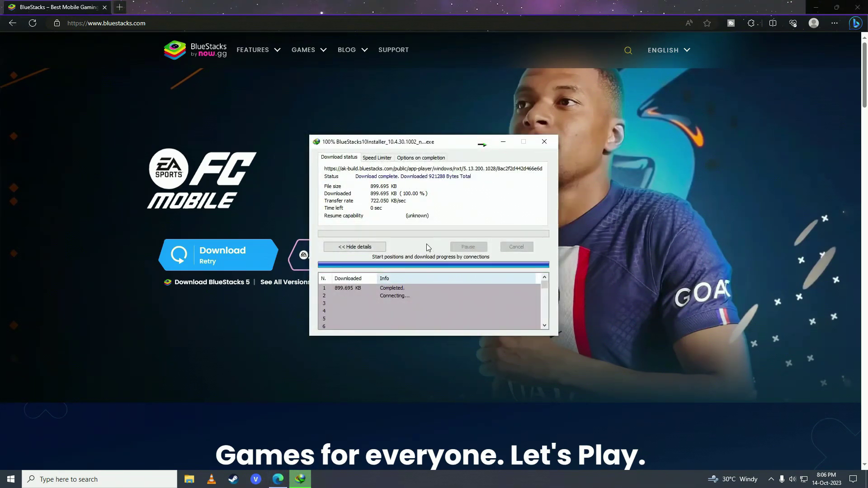
- Run the downloaded BlueStacks installer with permission to make changes and start installation using the default data path
click(374, 270)
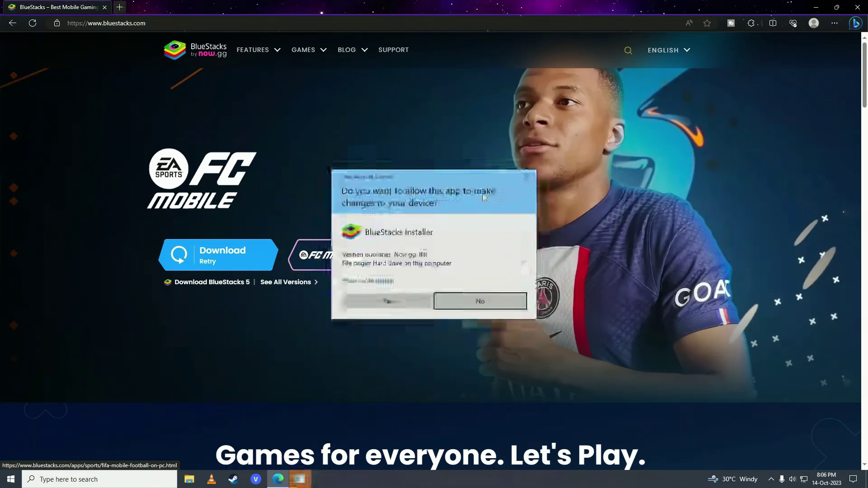
click(407, 301)
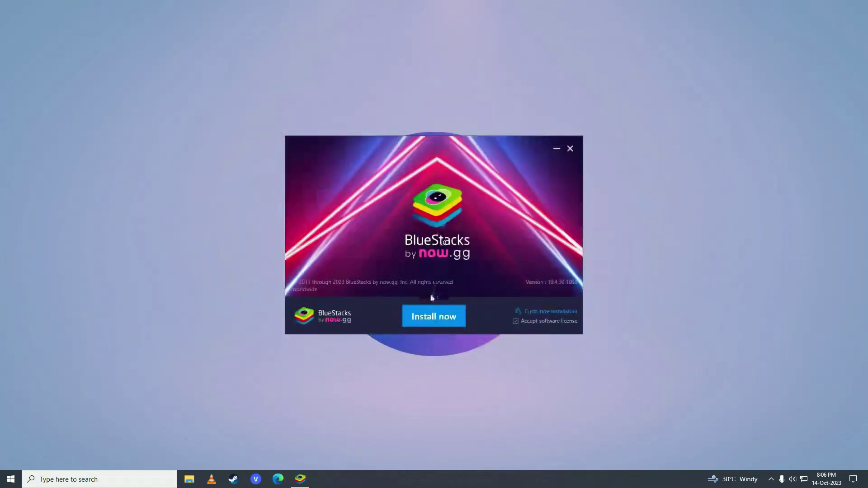
click(528, 313)
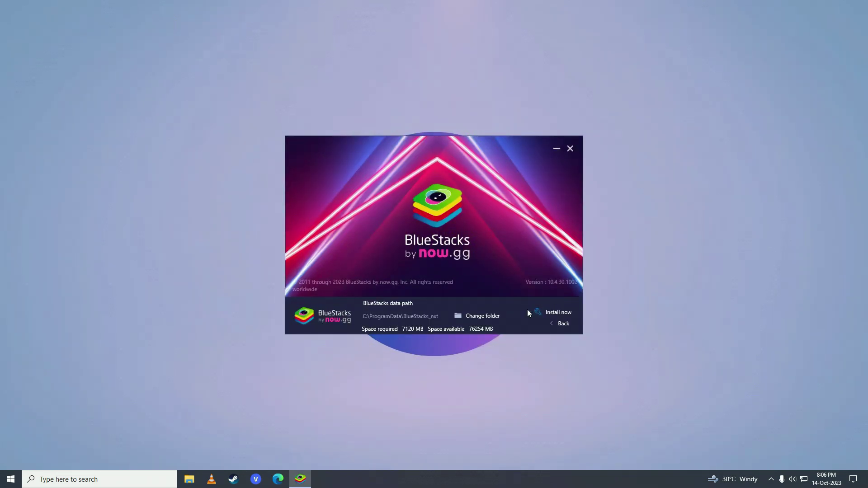
click(557, 313)
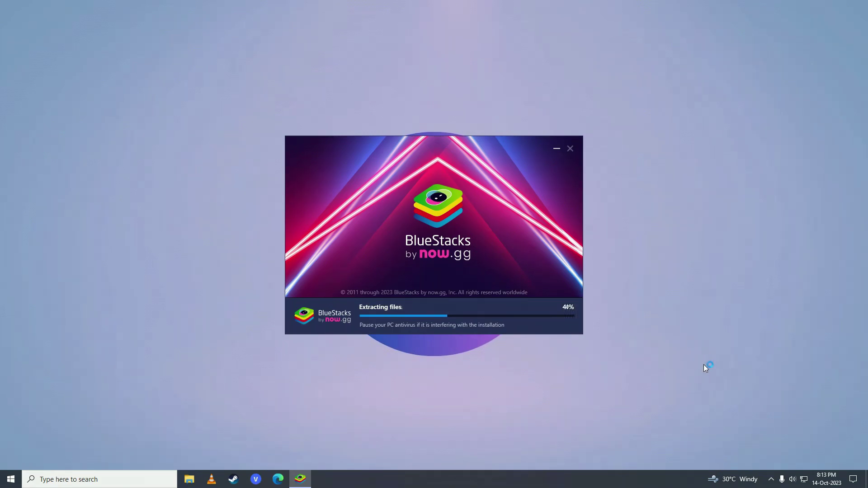
- Turn off real-time protection in the Windows Security virus and threat protection settings while BlueStacks installs
click(771, 480)
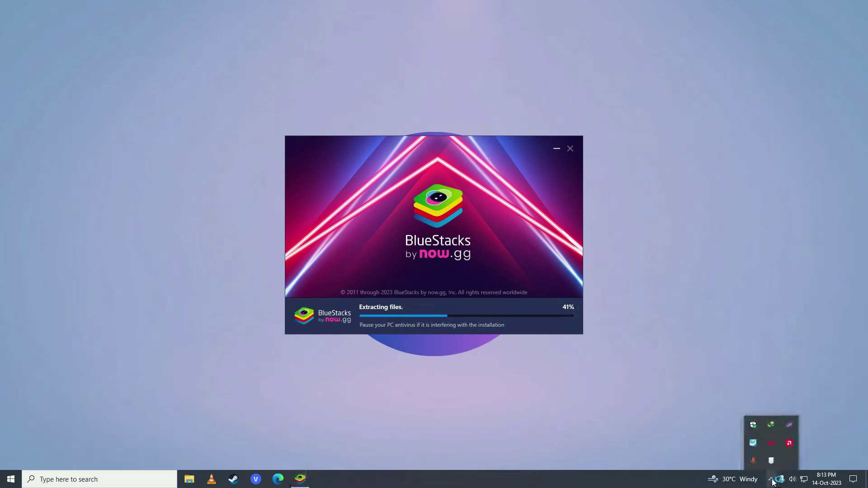
click(754, 425)
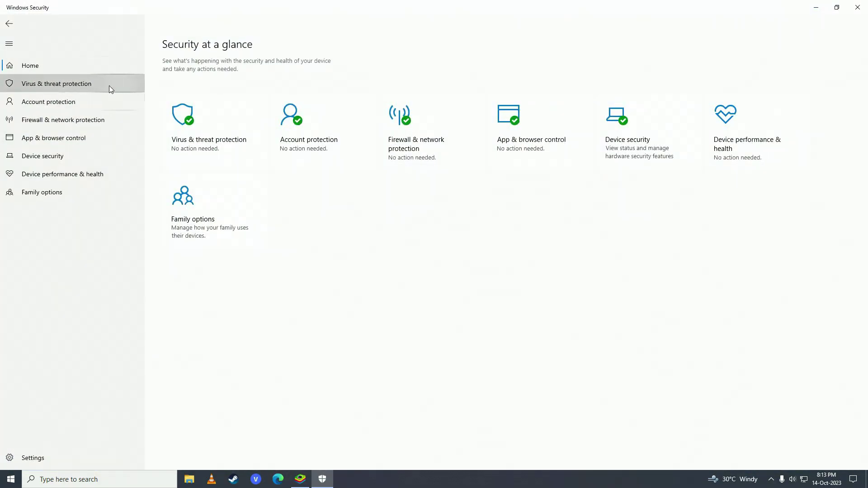
click(174, 150)
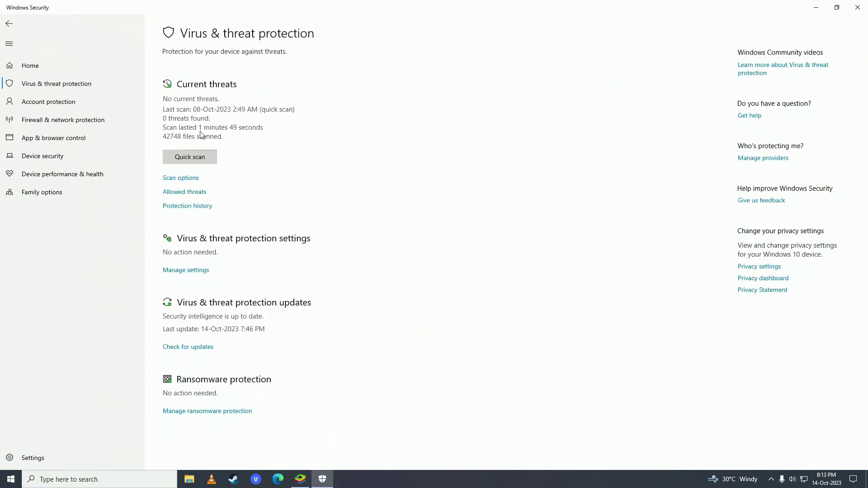
click(192, 270)
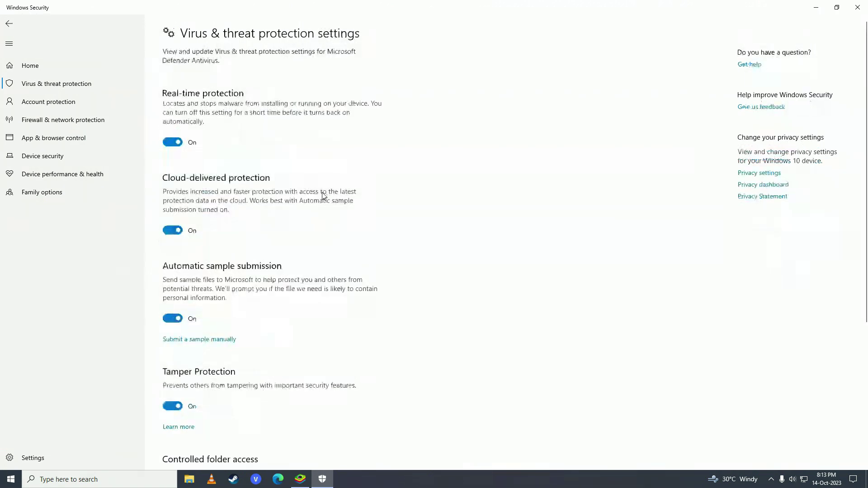
click(181, 143)
click(384, 294)
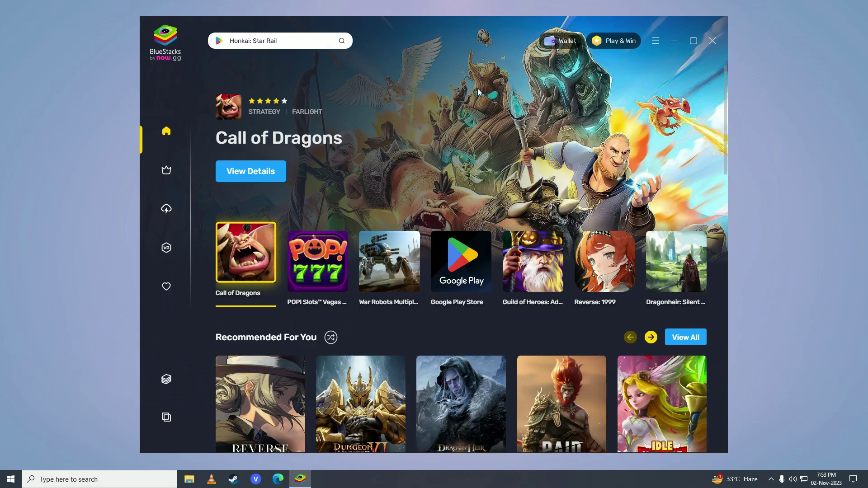
- Search BlueStacks for "hay day" and install Supercell's Hay Day through the Google Play app
click(260, 41)
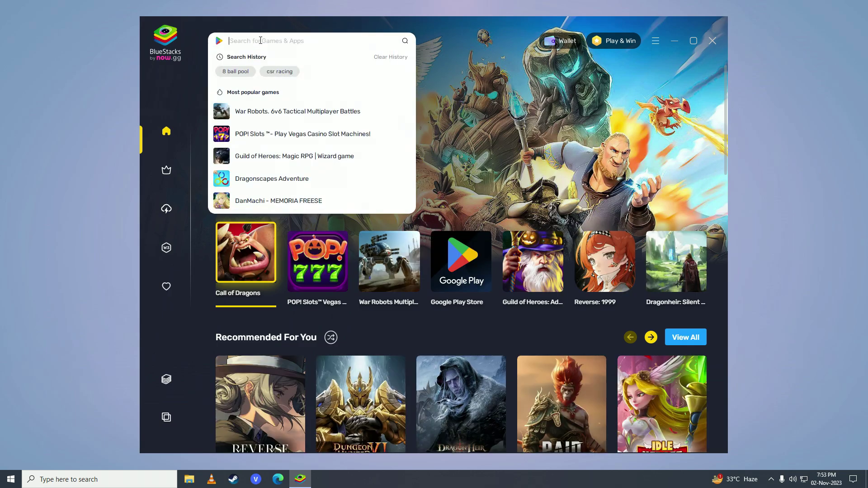
text(hay day)
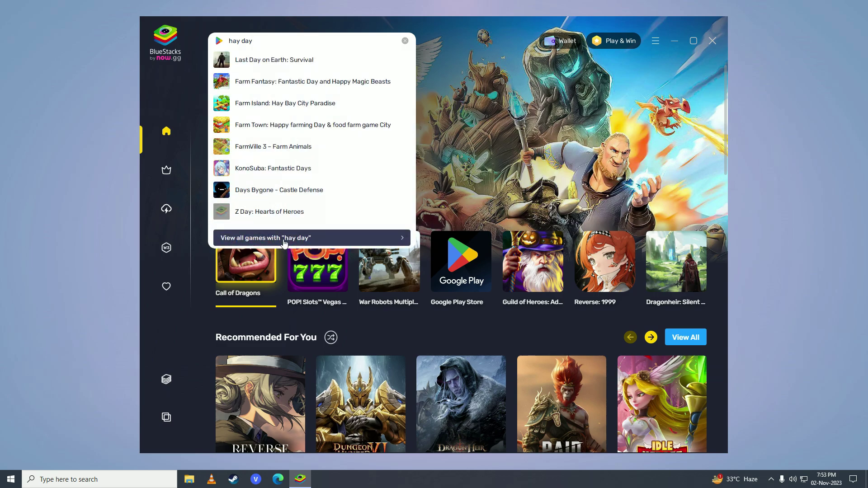
click(365, 240)
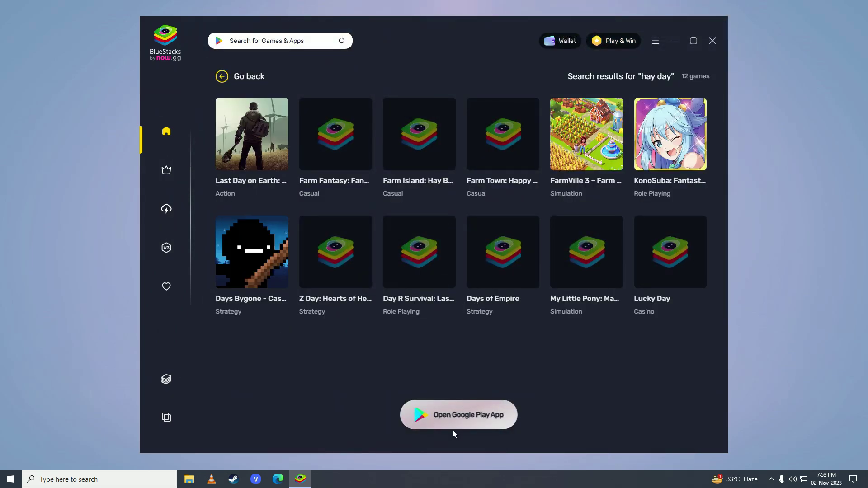
click(481, 416)
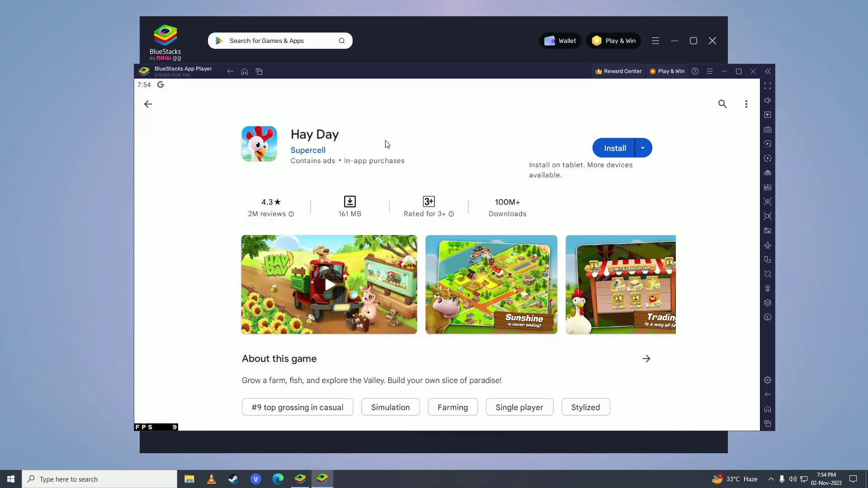
click(621, 152)
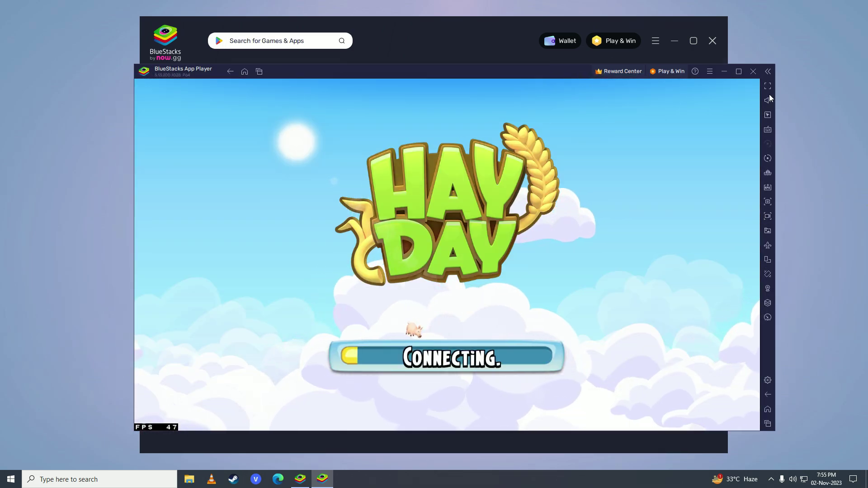
- Switch the running Hay Day game to full screen and accept its Terms of Service and Privacy Policy
click(768, 97)
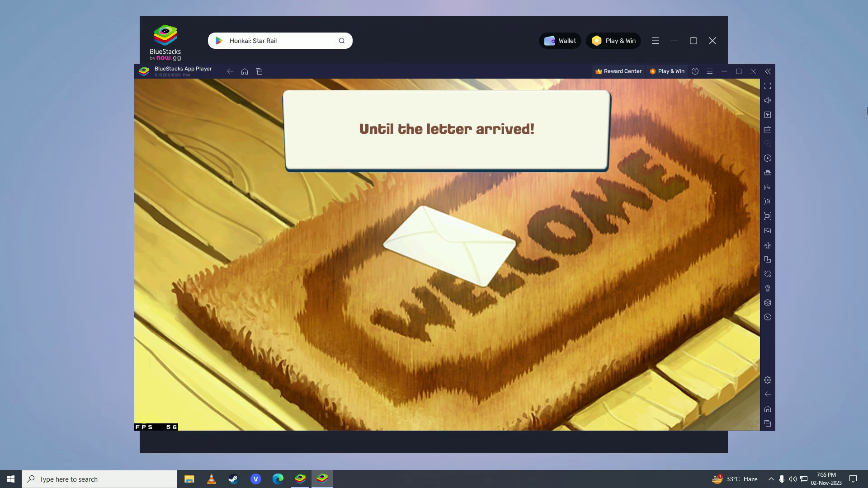
key(F11)
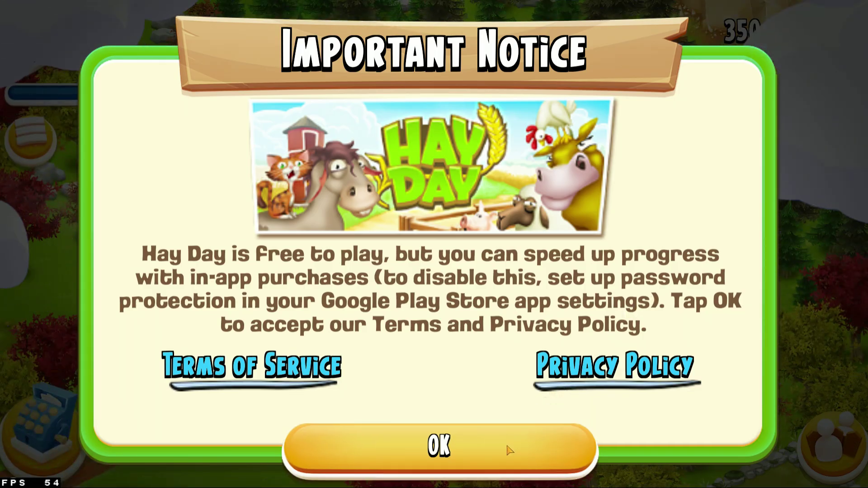
click(509, 450)
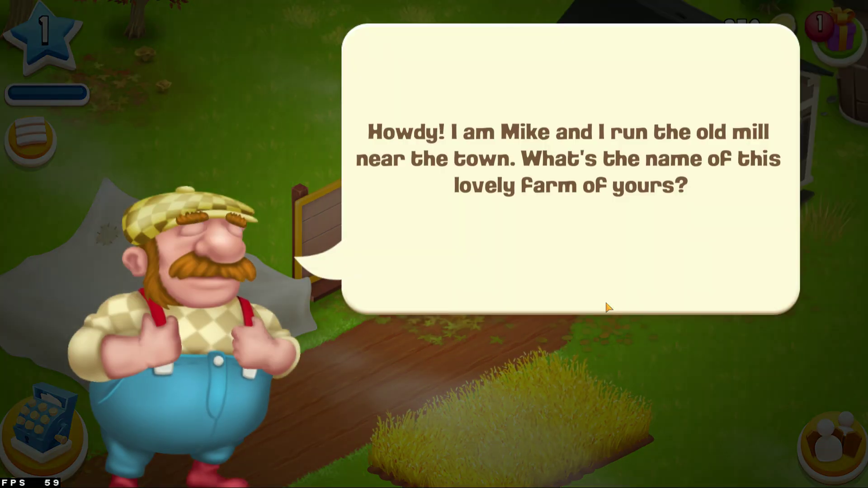
- Get through Mike's farm-naming conversation and Mr. Wicker's introduction to reach the farming tutorial
click(608, 307)
click(368, 305)
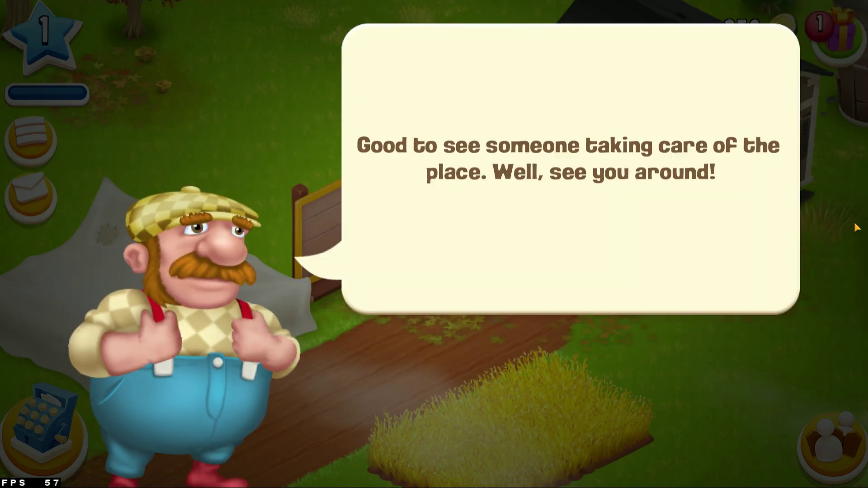
click(857, 228)
click(352, 446)
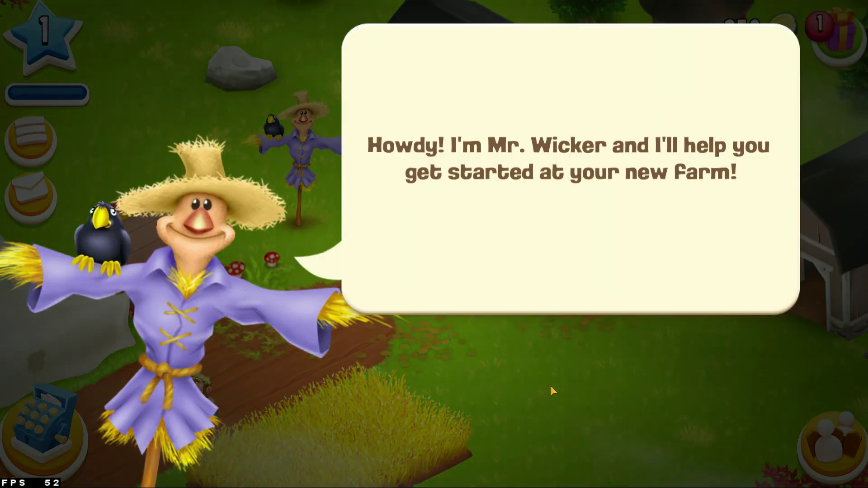
click(550, 387)
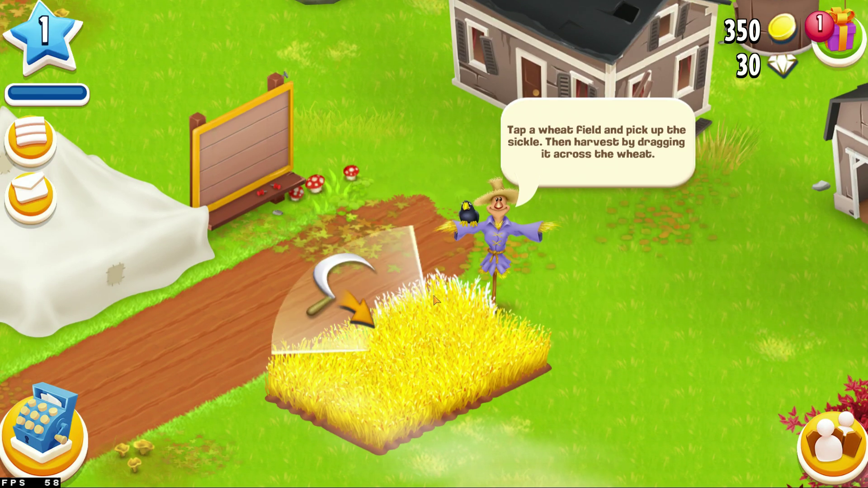
- Harvest all the ripe wheat plots with the sickle
mouse_move(342, 281)
mouse_down()
mouse_move(397, 310)
mouse_move(420, 362)
mouse_move(256, 413)
mouse_move(424, 460)
mouse_up()
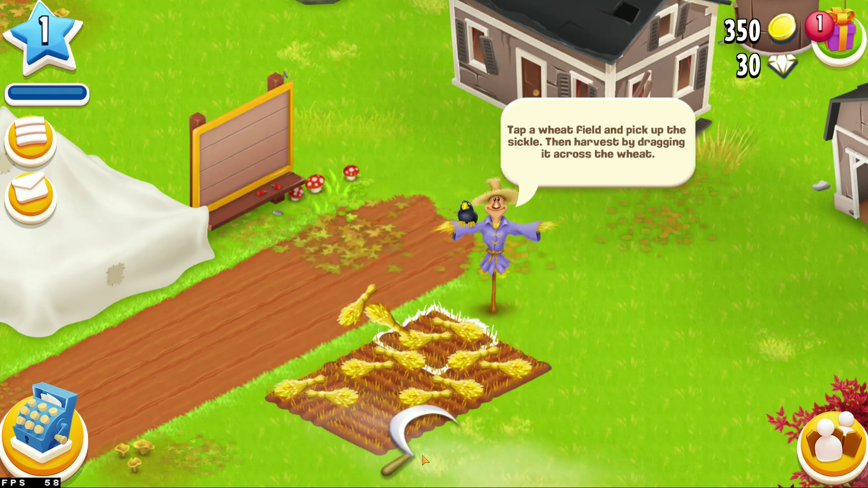
click(403, 366)
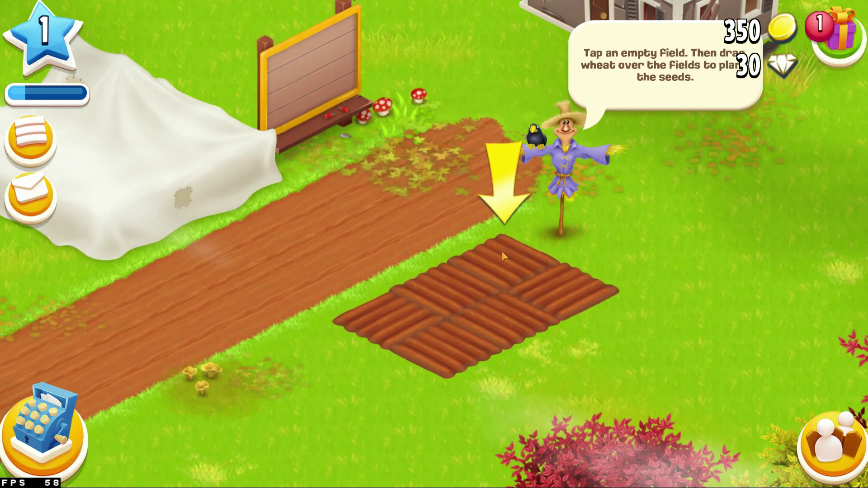
- Plant wheat in the empty field plots
click(500, 248)
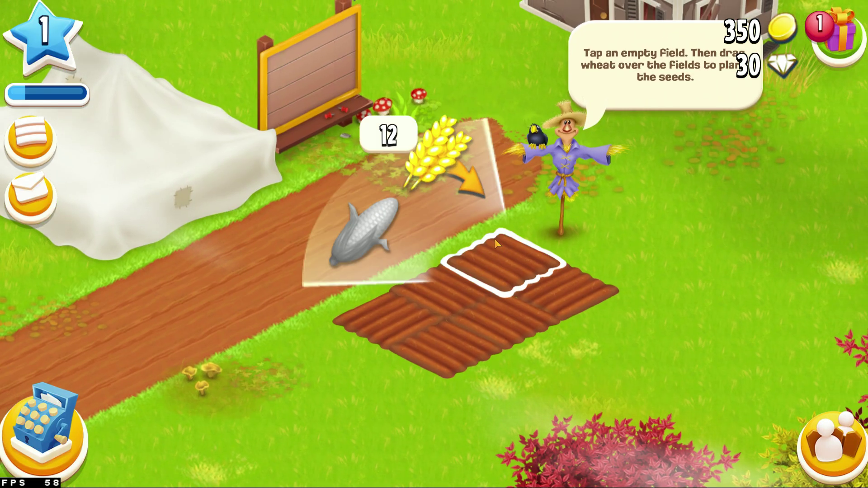